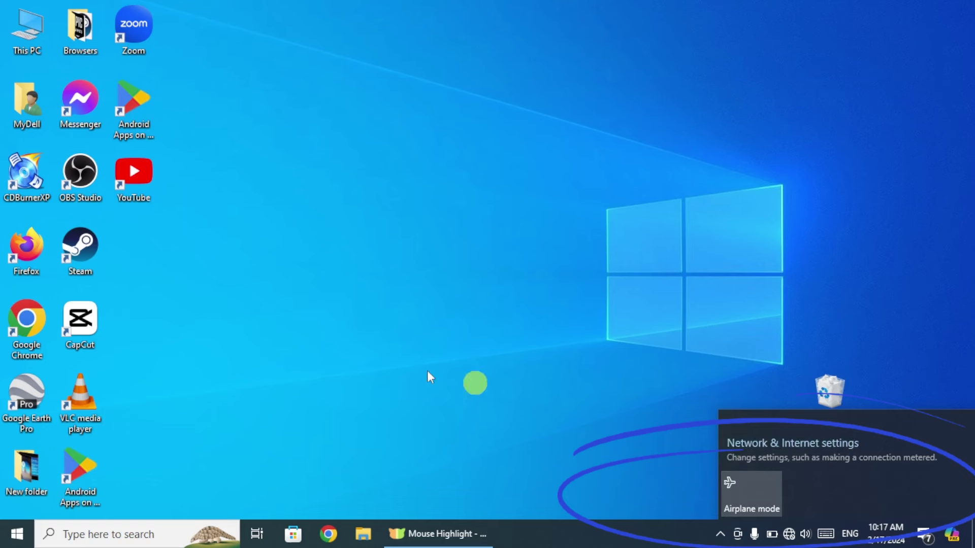
# Step: Run the command "ping 127.1.1.1 -t" through the Run dialog and close the resulting ping window
pyautogui.click(257, 431)
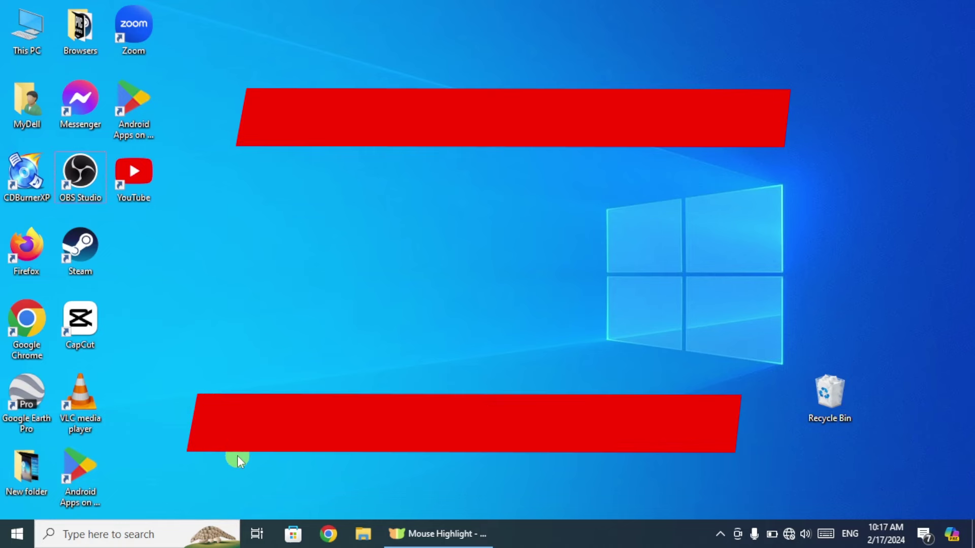
pyautogui.press('super+r')
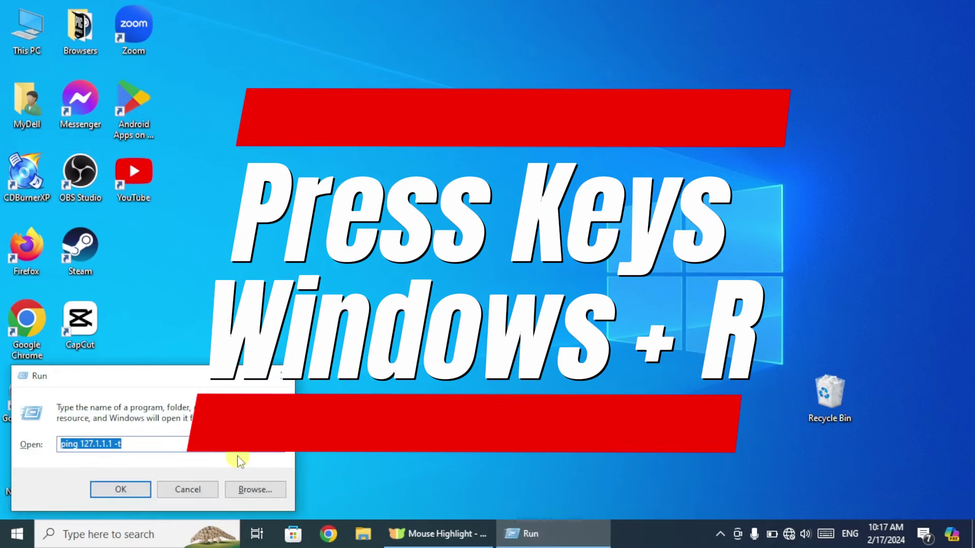
pyautogui.press('BackSpace')
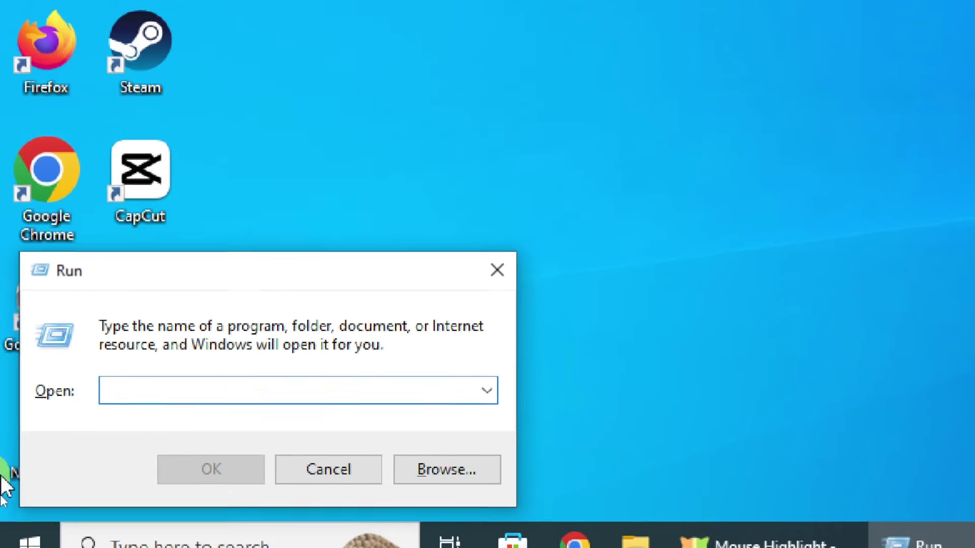
pyautogui.write('ping 1')
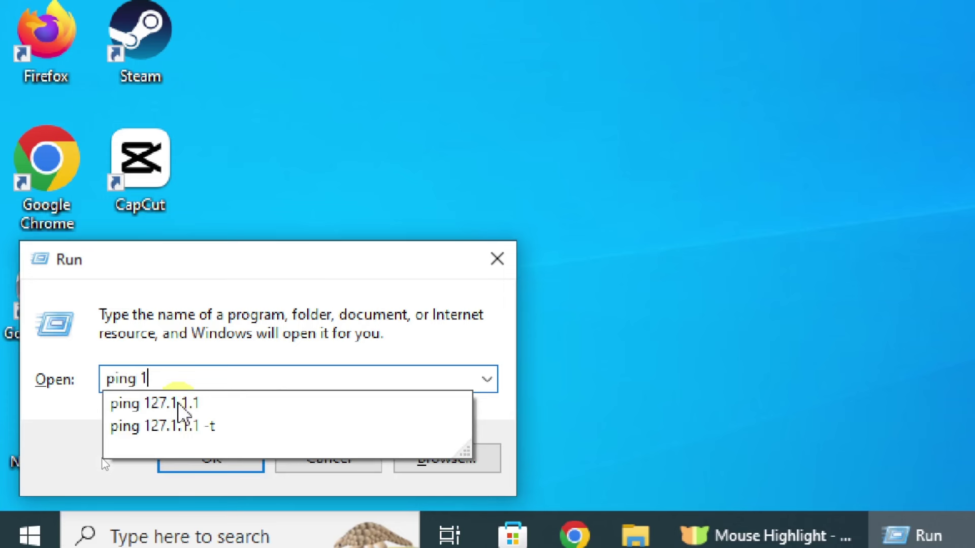
pyautogui.write('27.1.1.1')
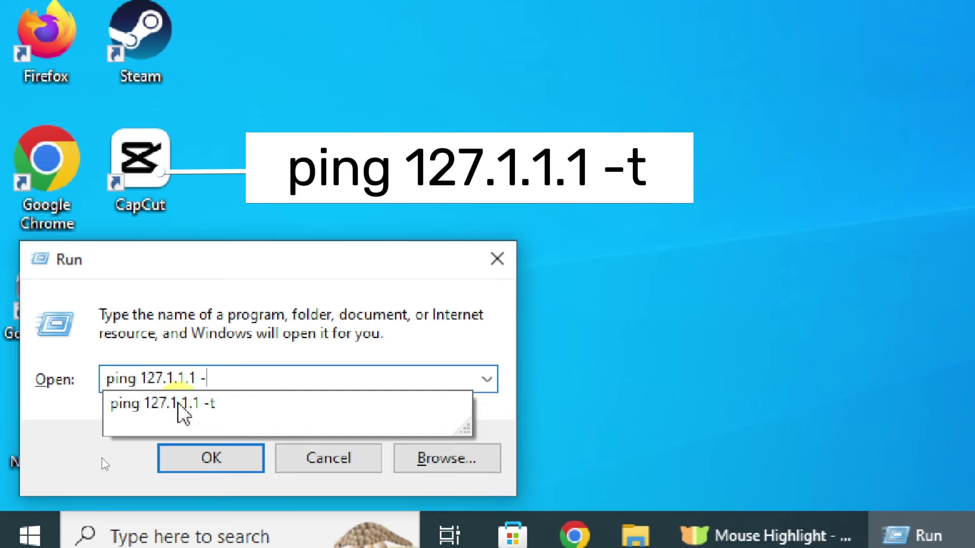
pyautogui.write(' -t')
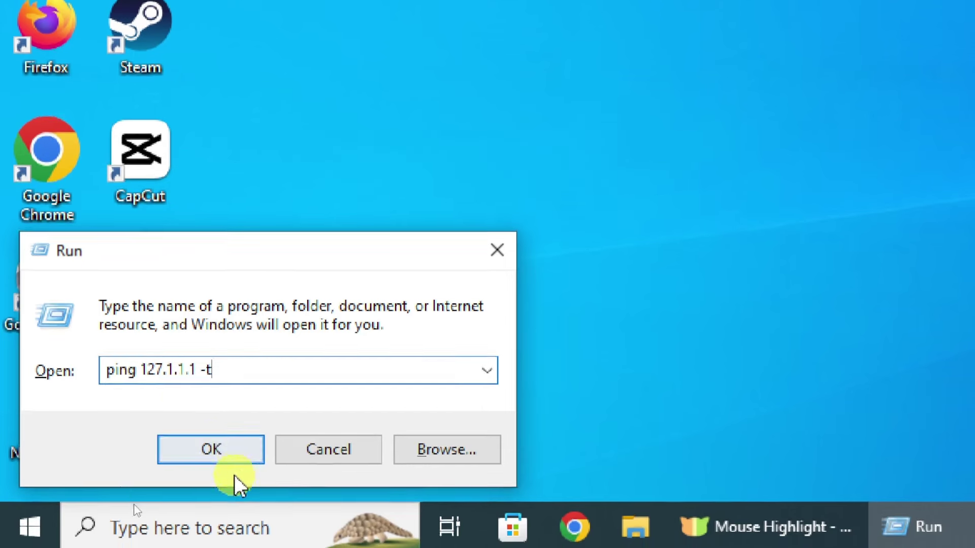
pyautogui.click(210, 447)
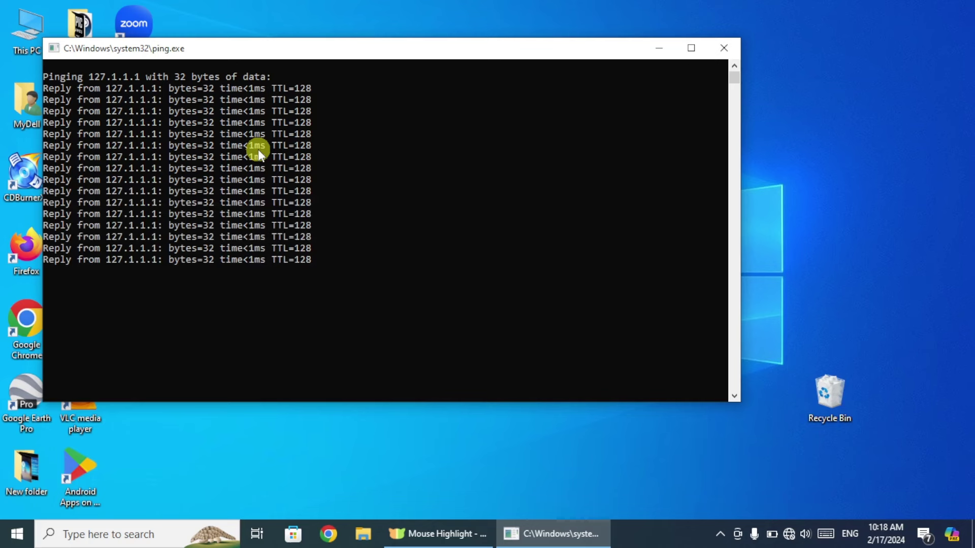
pyautogui.click(722, 49)
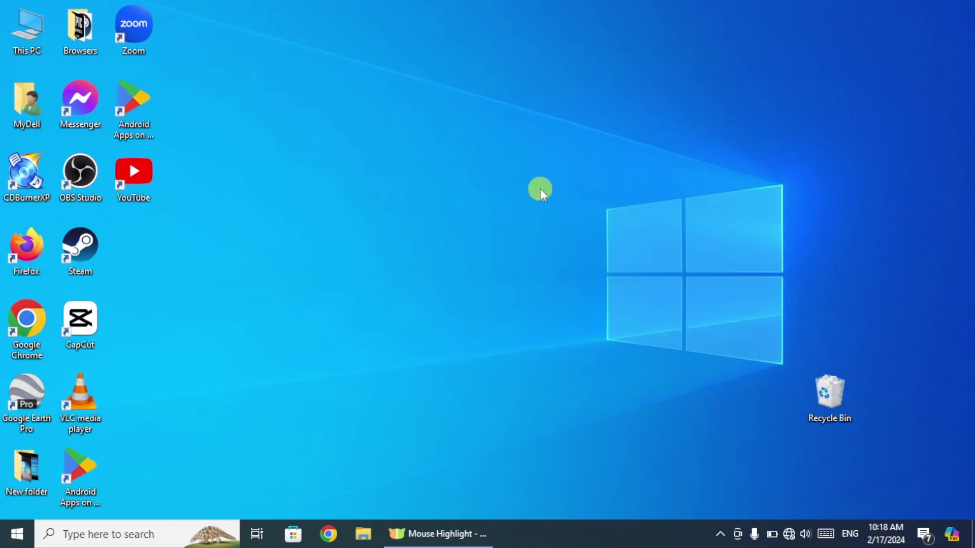
# Step: Open the Network Connections window through the adapter options in the Network & Internet settings
pyautogui.click(789, 534)
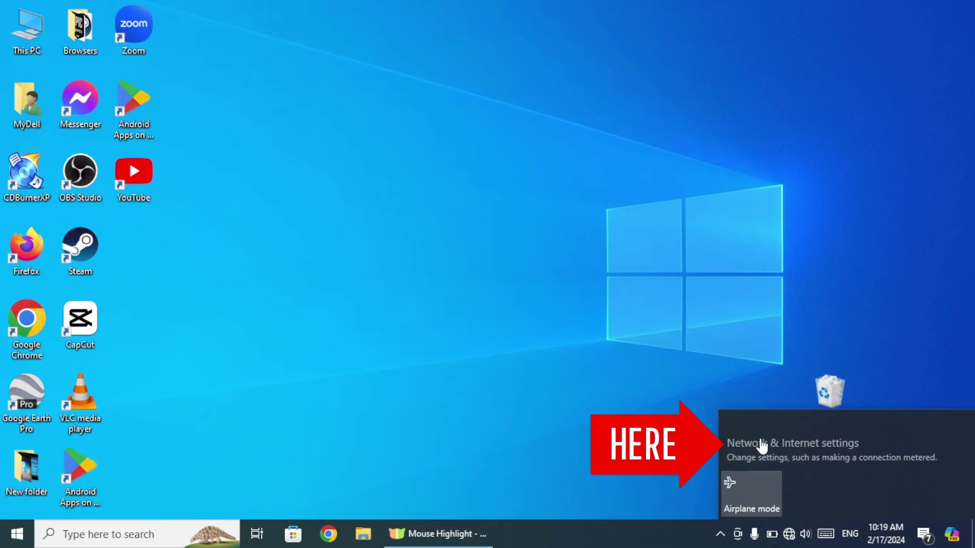
pyautogui.click(792, 445)
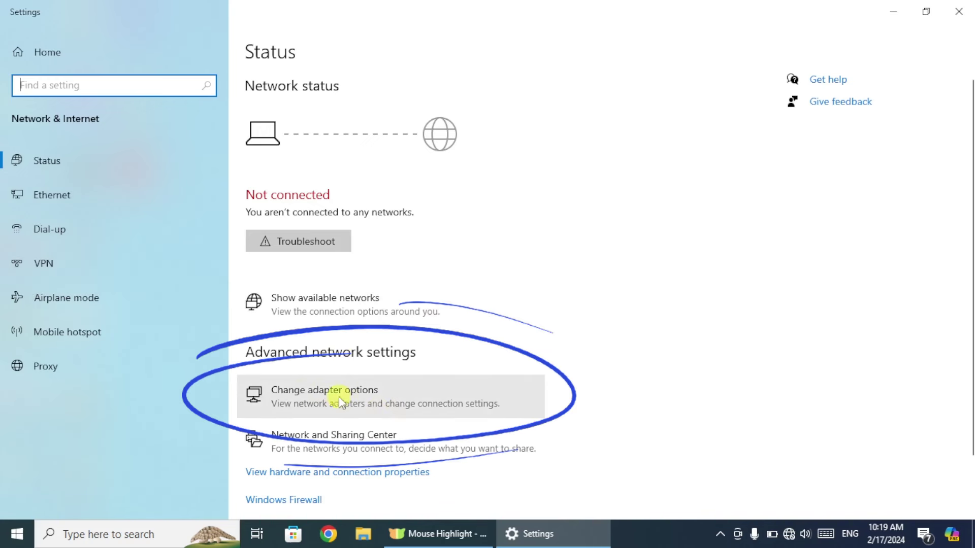
pyautogui.click(323, 395)
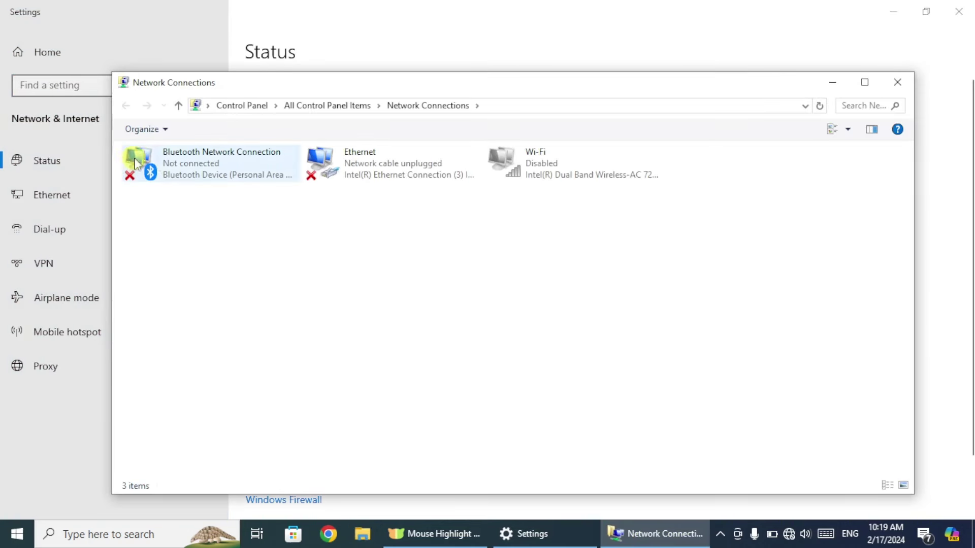
# Step: Enable the Wi-Fi network adapter in Network Connections
pyautogui.click(370, 169)
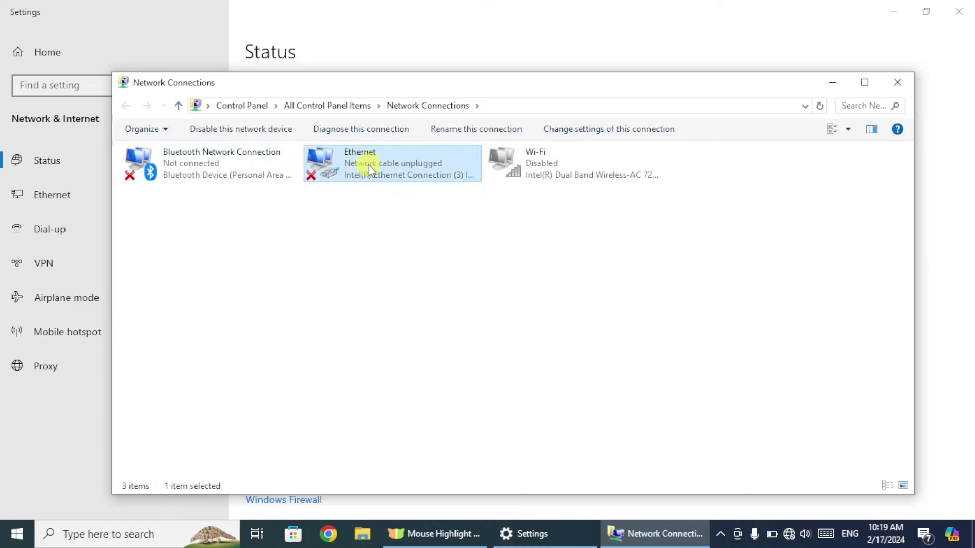
pyautogui.click(543, 160)
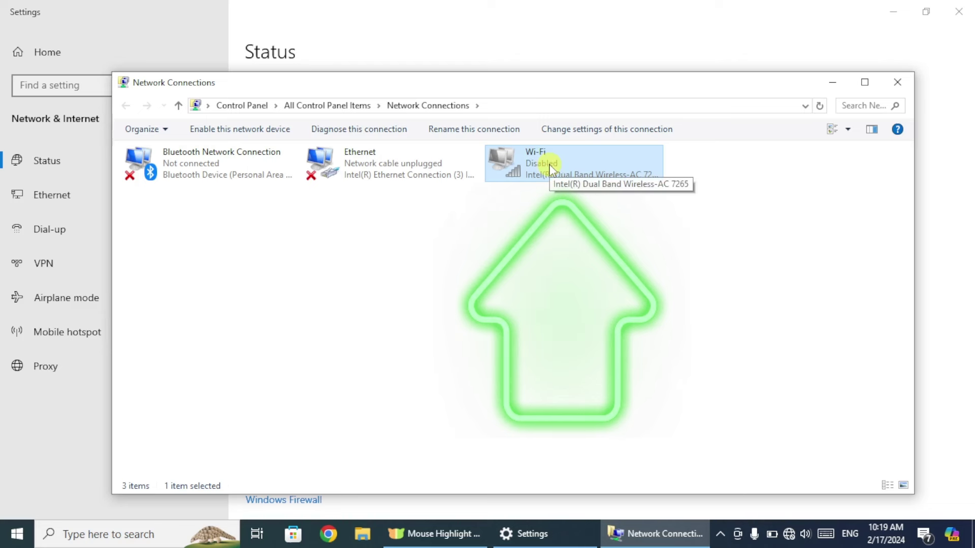
pyautogui.rightClick(550, 165)
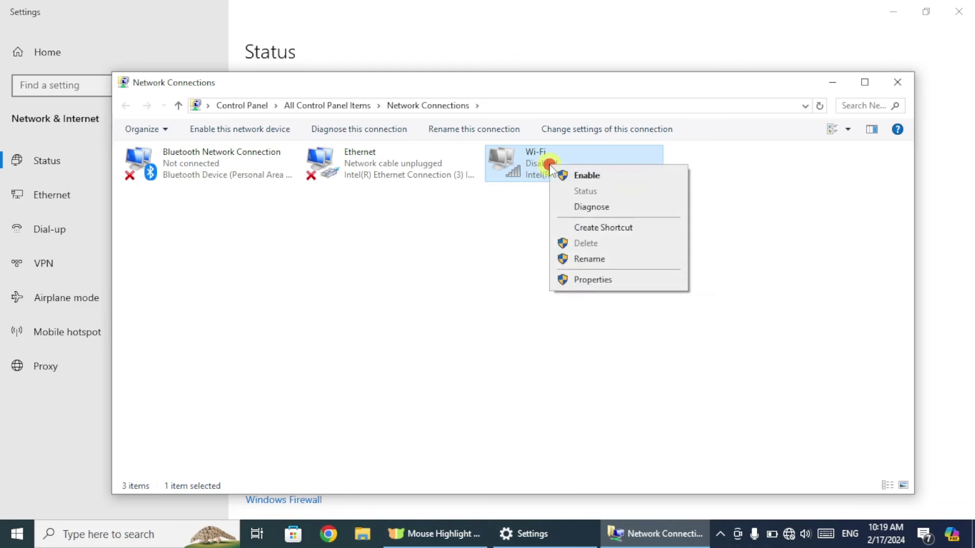
pyautogui.click(587, 176)
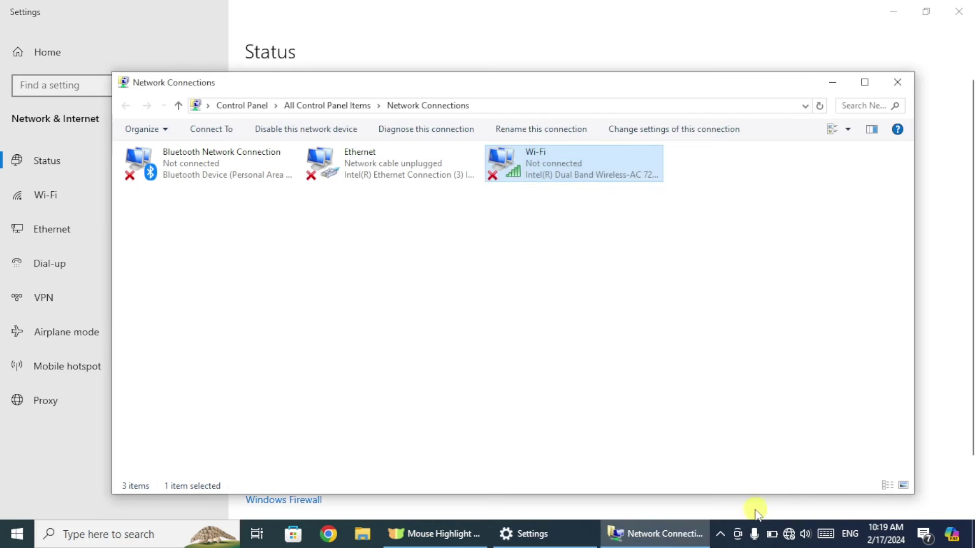
# Step: Try switching Wi-Fi on from the taskbar's network list and switch it back off
pyautogui.click(791, 538)
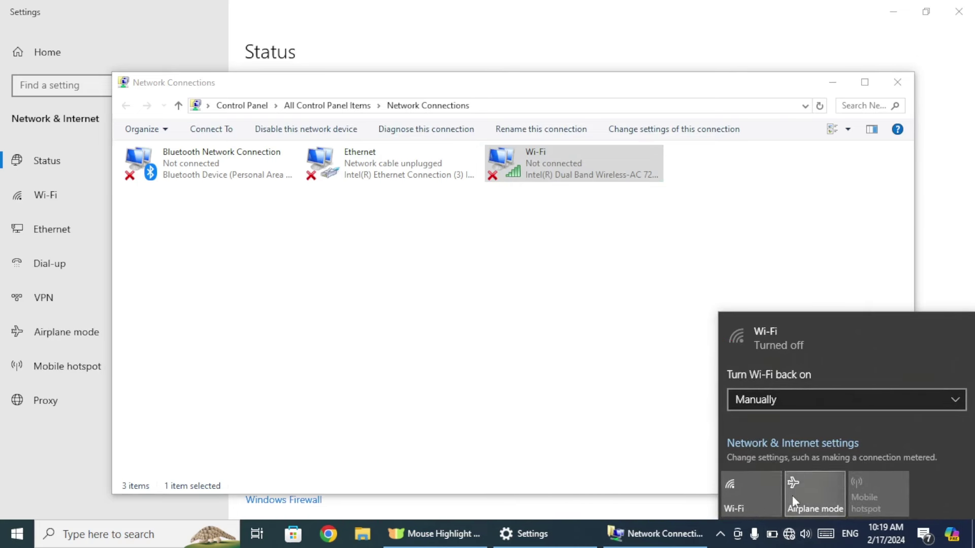
pyautogui.click(752, 495)
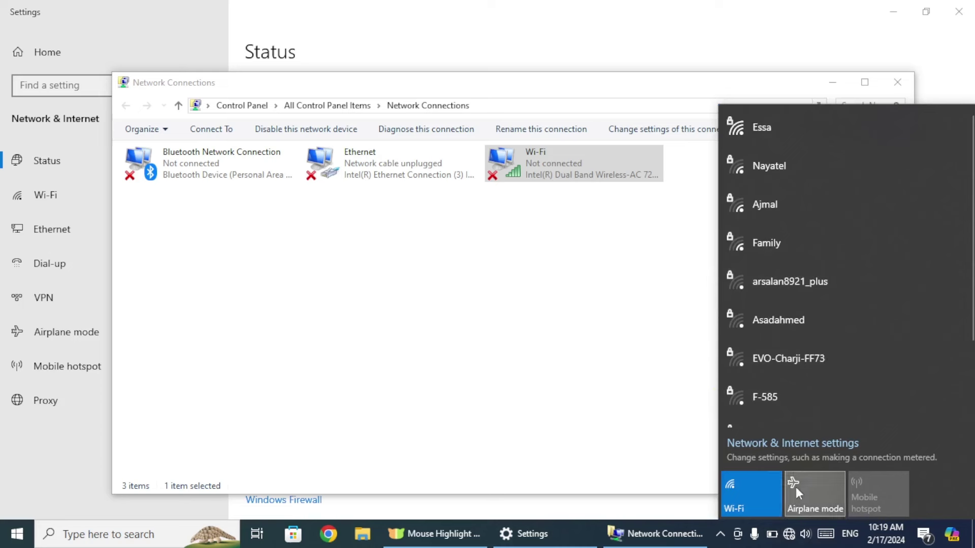
pyautogui.click(760, 494)
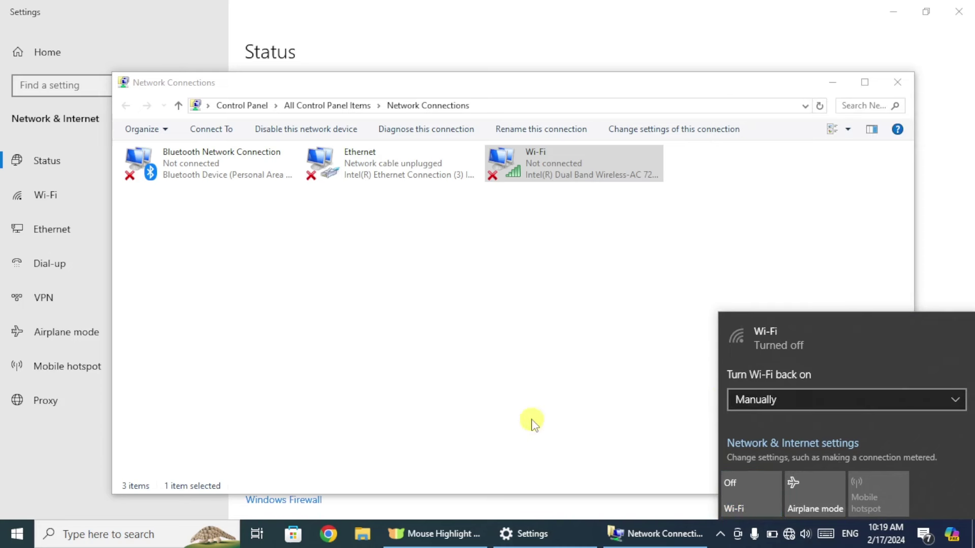
pyautogui.click(608, 237)
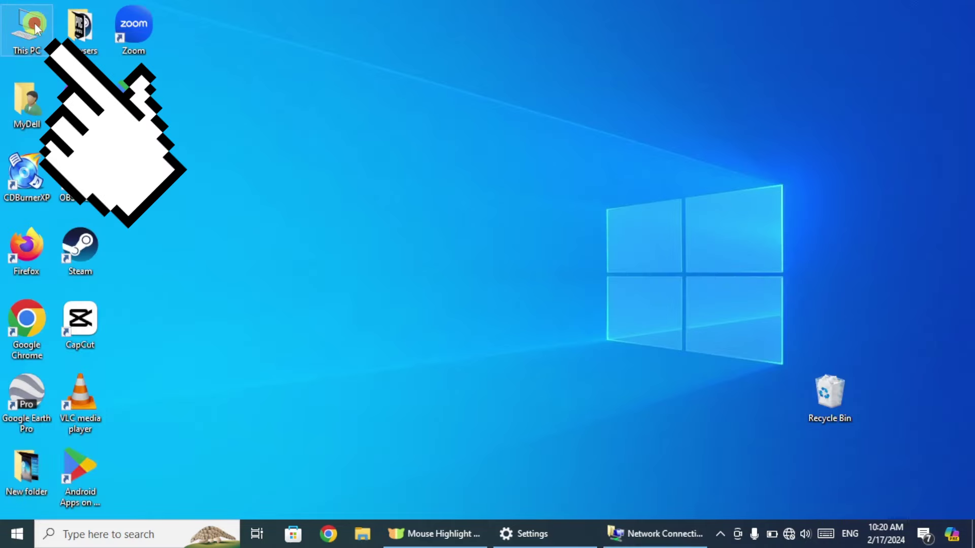
# Step: Open Device Manager through This PC's properties and advanced system settings, and expand the Network adapters category
pyautogui.doubleClick(26, 28)
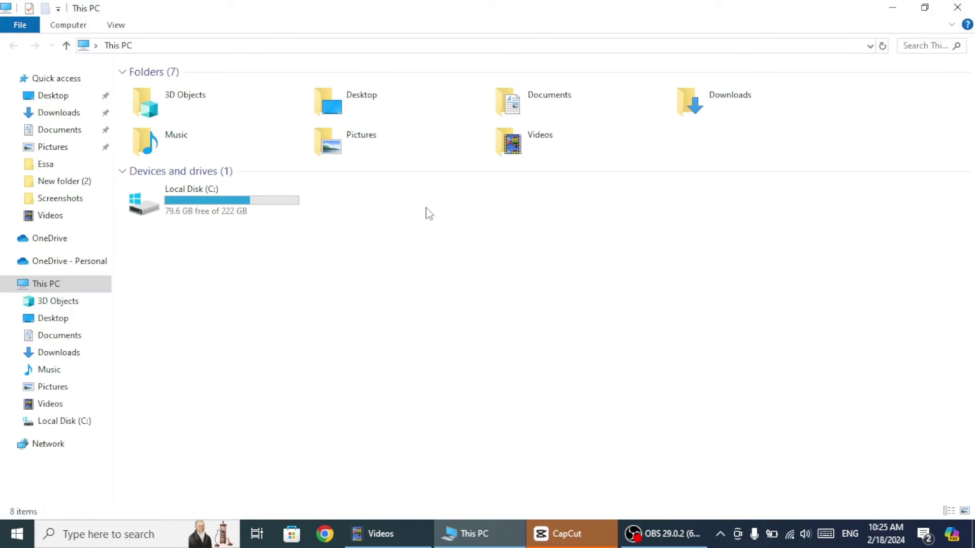
pyautogui.rightClick(426, 209)
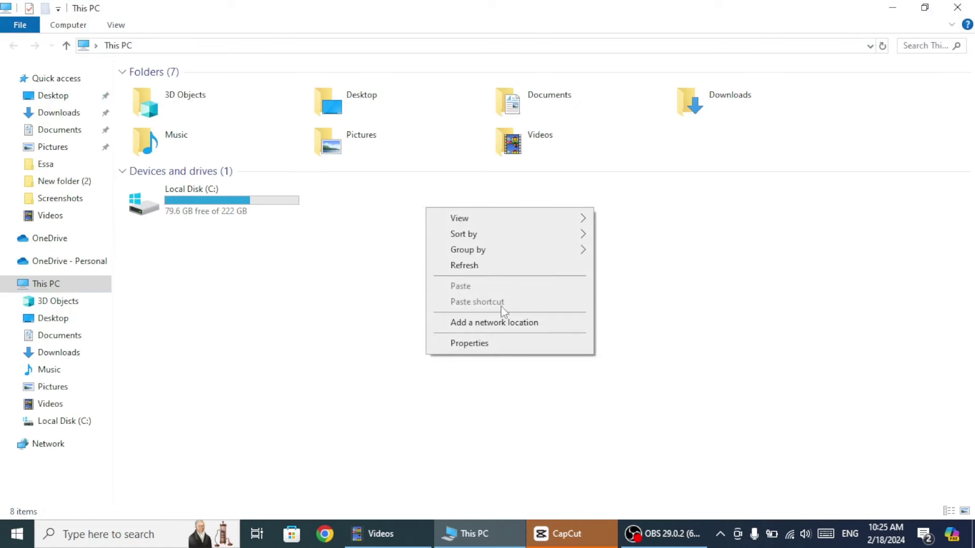
pyautogui.click(486, 346)
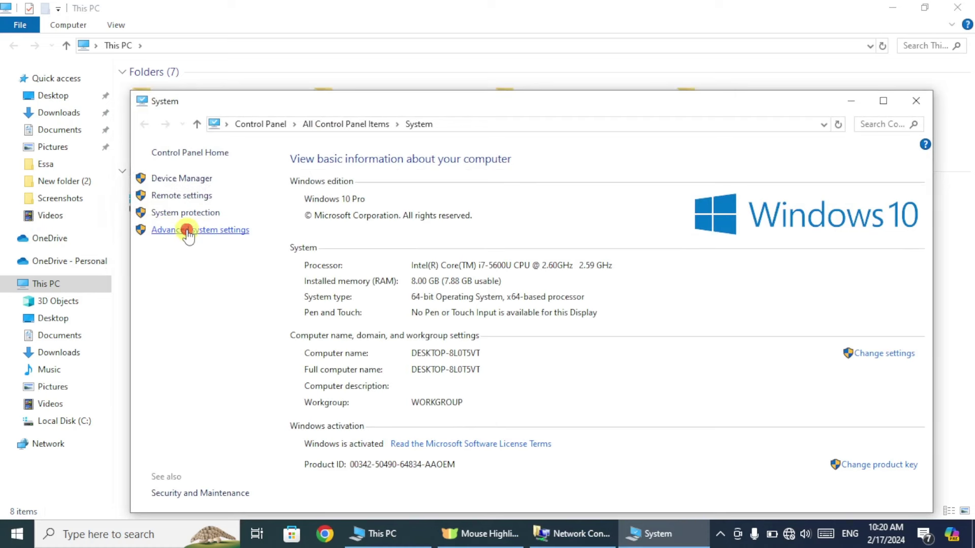
pyautogui.click(187, 231)
pyautogui.click(151, 93)
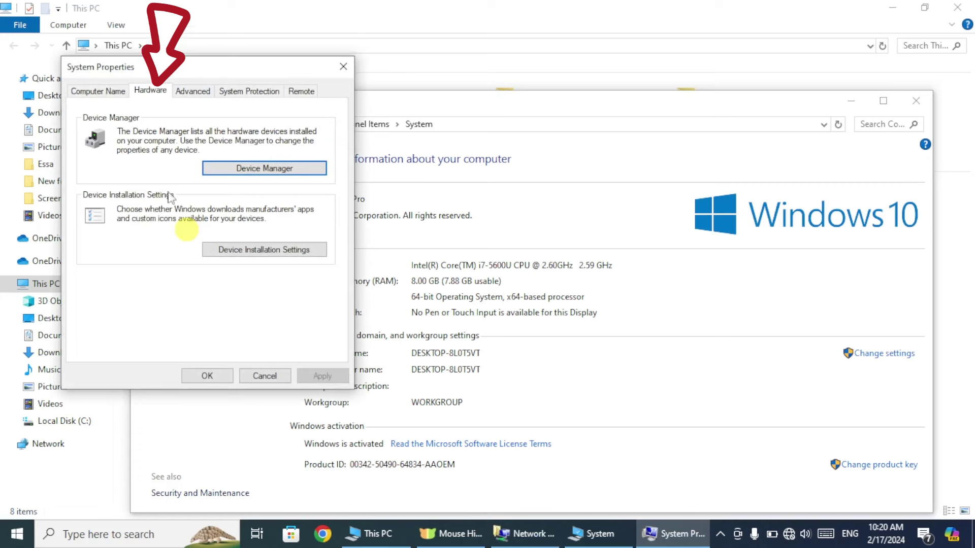
pyautogui.click(263, 172)
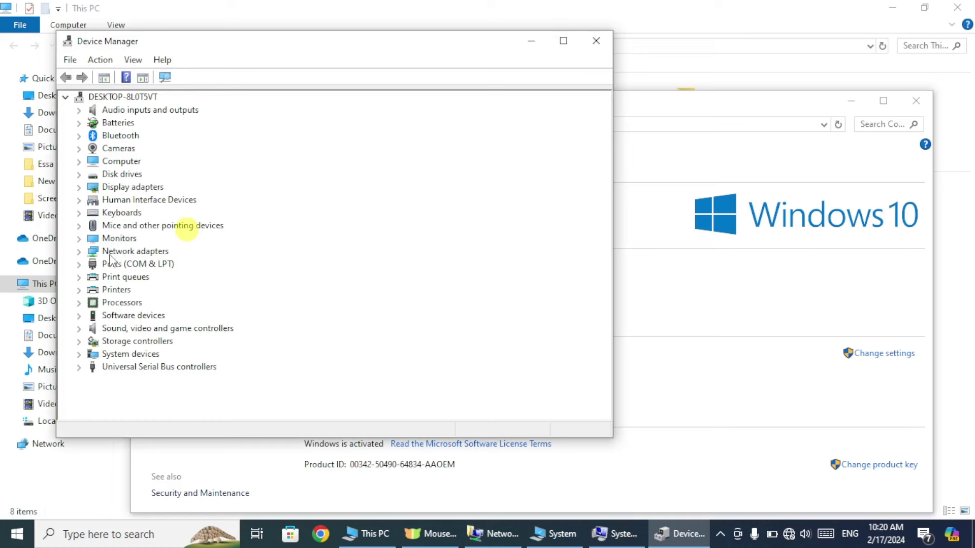
pyautogui.click(79, 252)
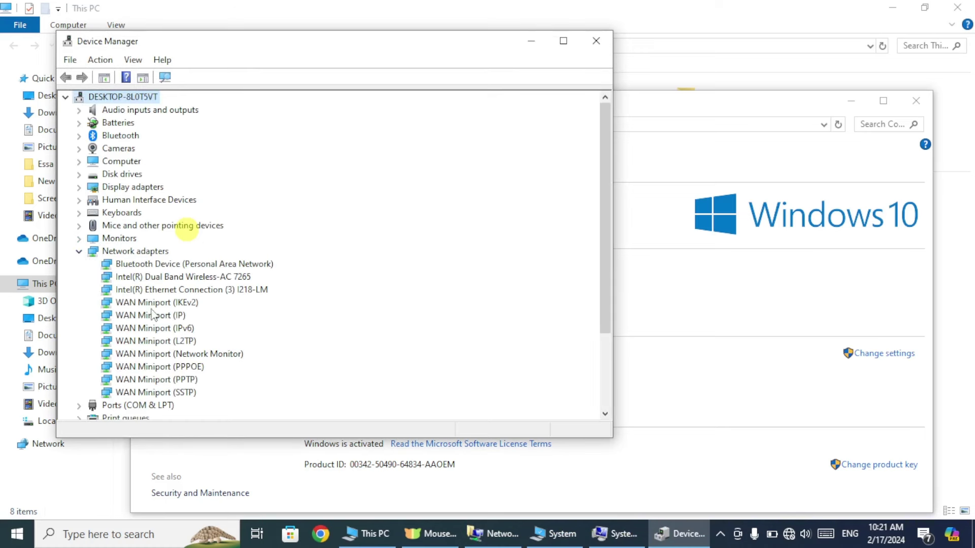
# Step: Run an automatic driver search for the Intel(R) Dual Band Wireless-AC 7265 adapter and close the update wizard
pyautogui.click(142, 278)
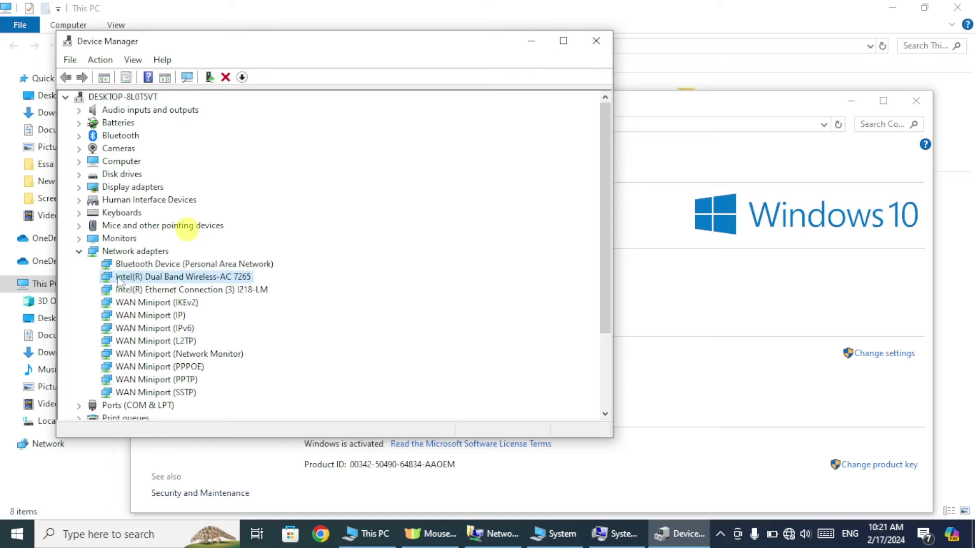
pyautogui.rightClick(139, 283)
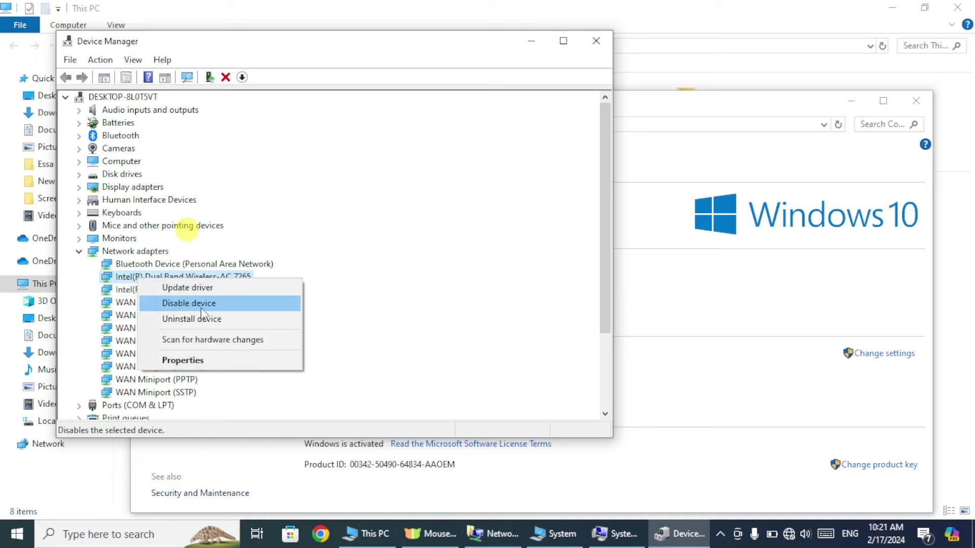
pyautogui.click(201, 305)
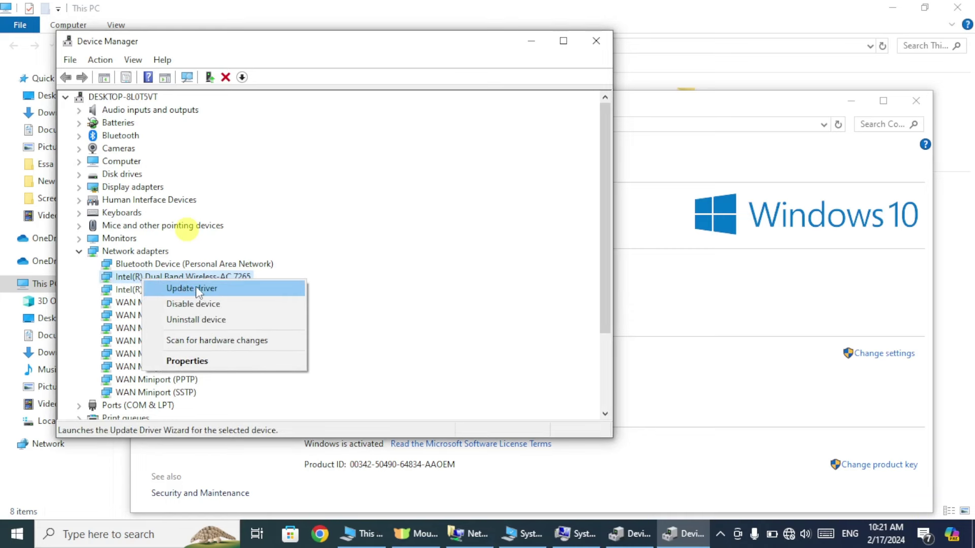
pyautogui.click(198, 293)
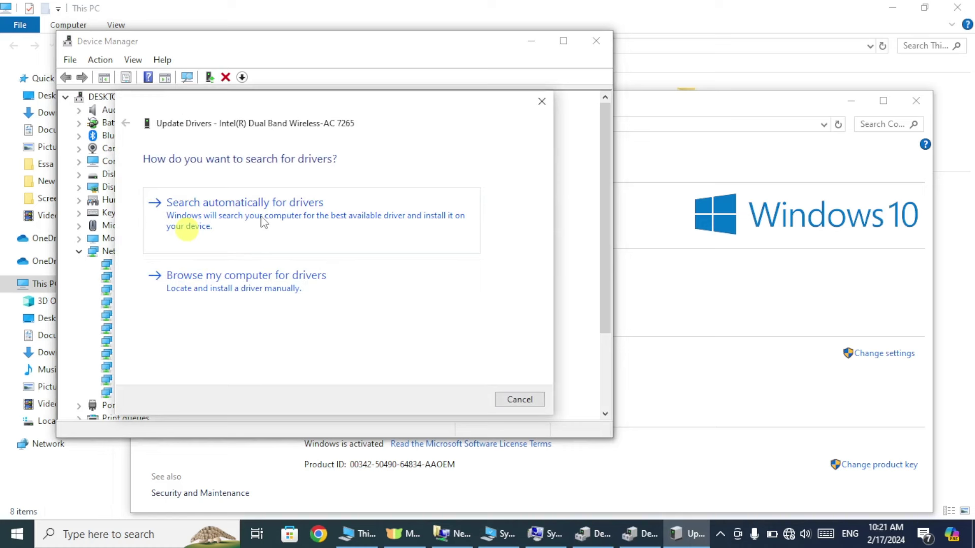
pyautogui.click(281, 205)
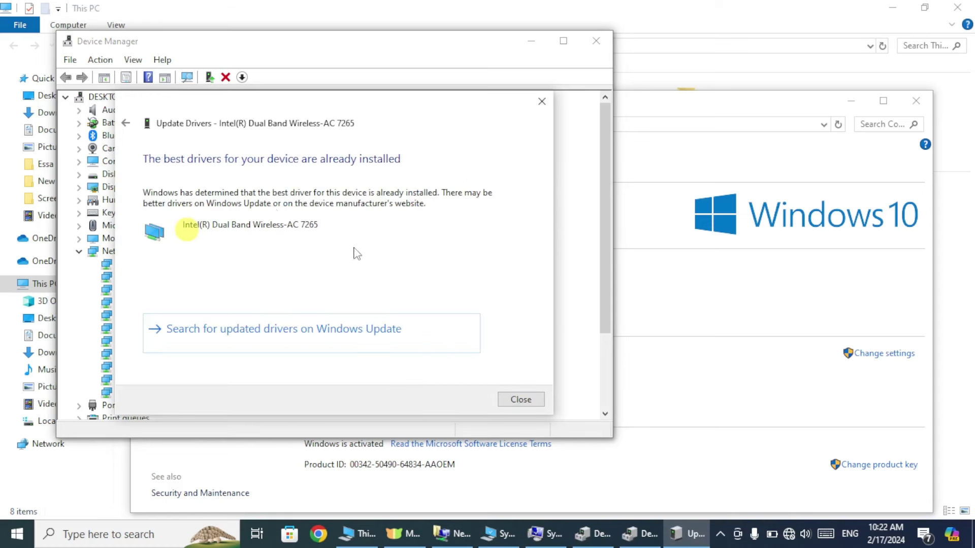
pyautogui.click(514, 399)
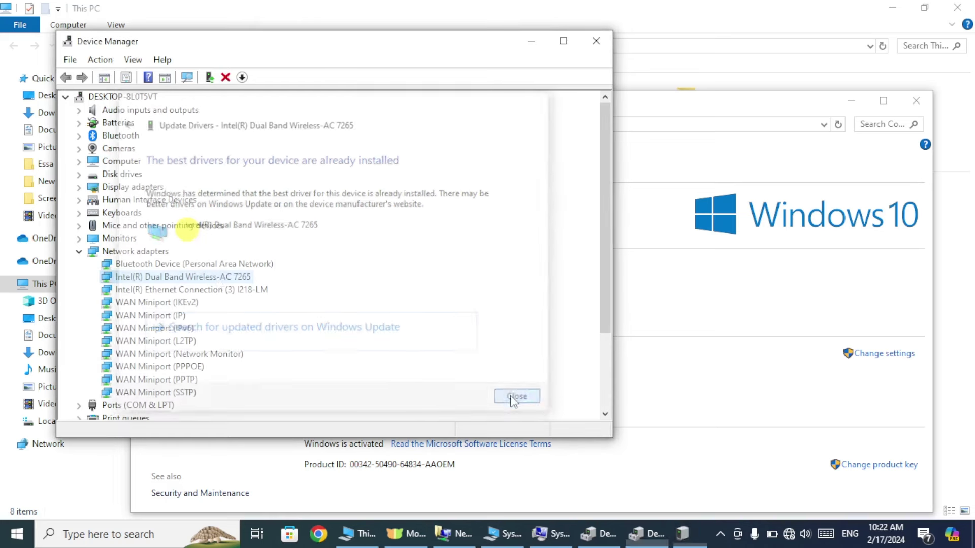
pyautogui.rightClick(219, 283)
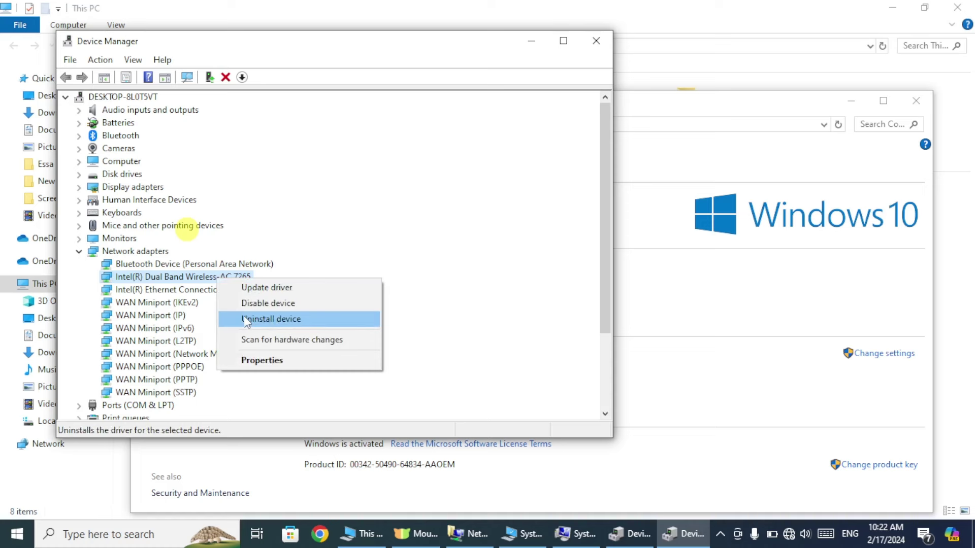
pyautogui.click(134, 263)
pyautogui.click(133, 251)
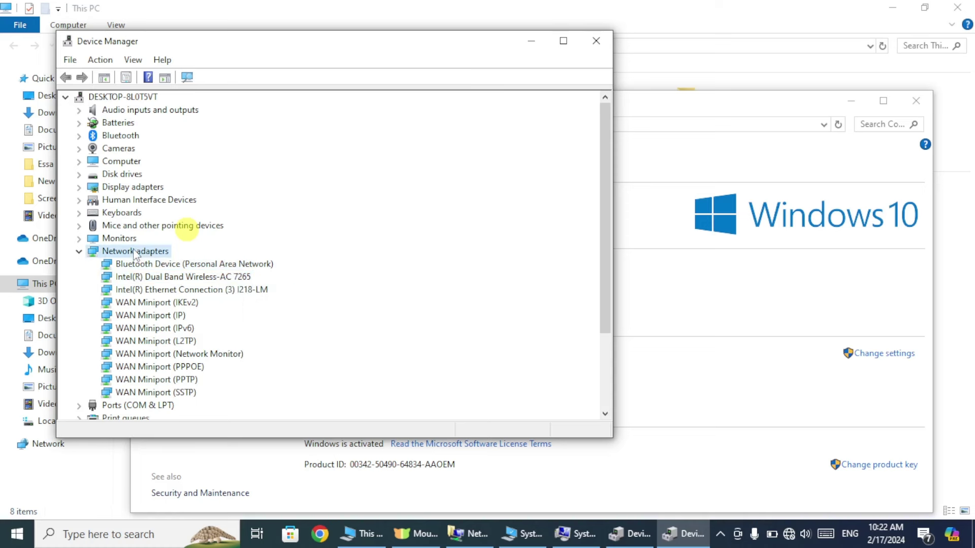
pyautogui.rightClick(134, 250)
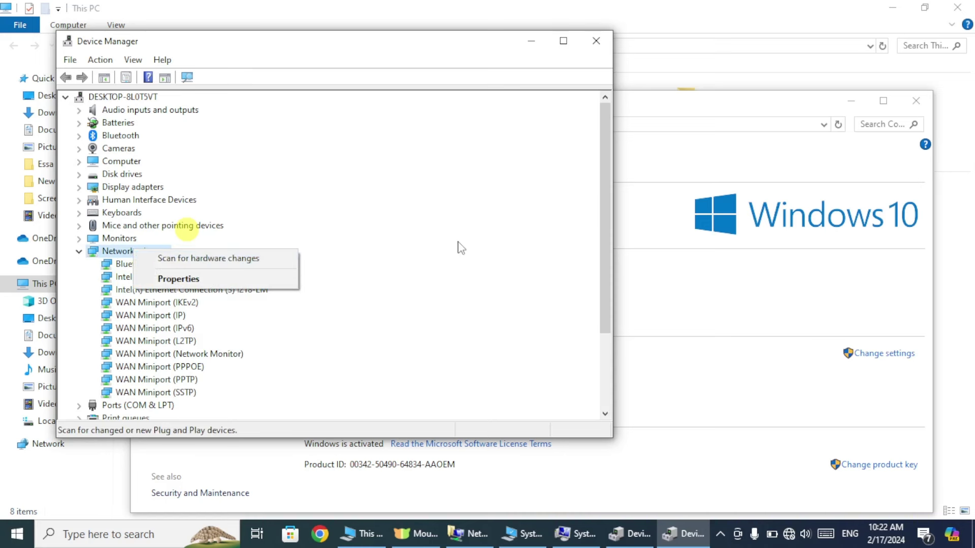
pyautogui.click(596, 41)
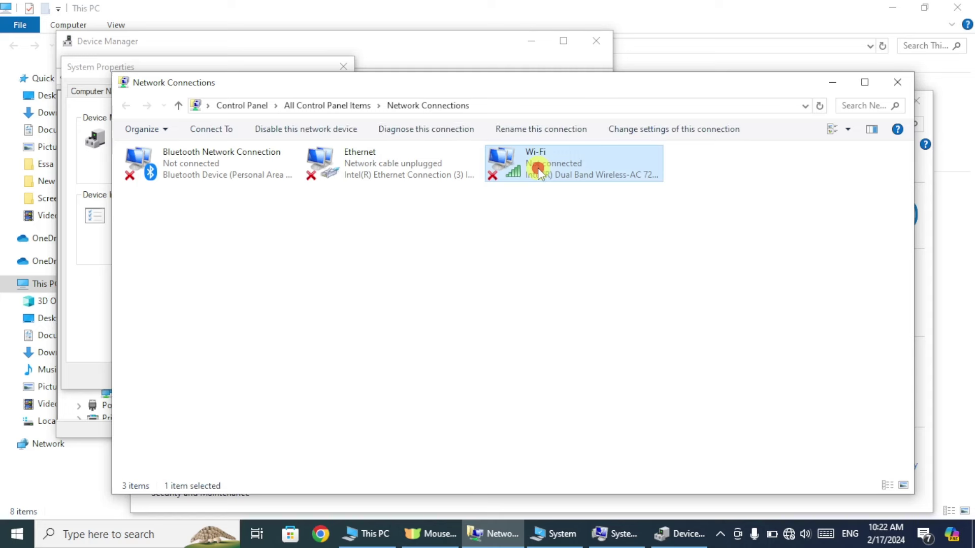
# Step: Switch Wi-Fi on via the Wi-Fi adapter's Connect / Disconnect option and connect to the Nayatel network
pyautogui.rightClick(538, 168)
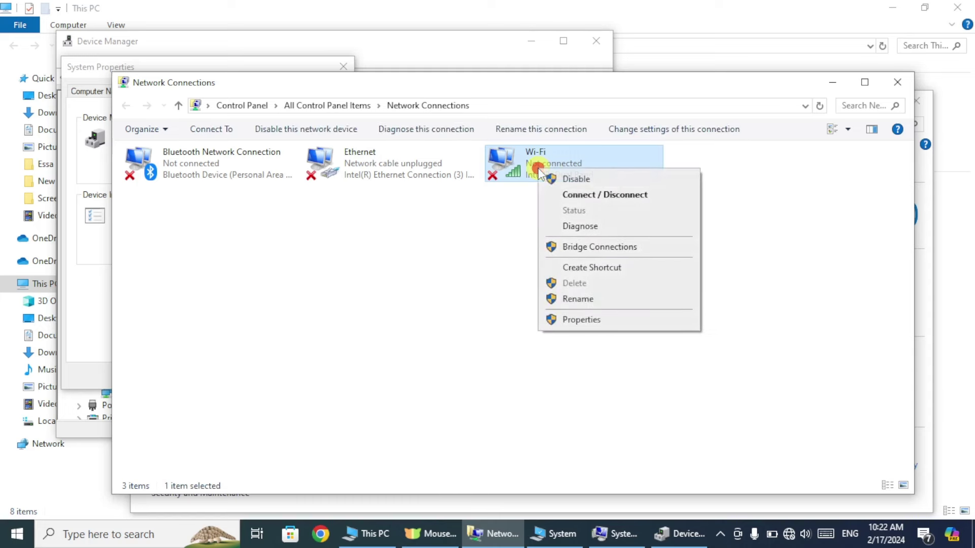
pyautogui.click(579, 195)
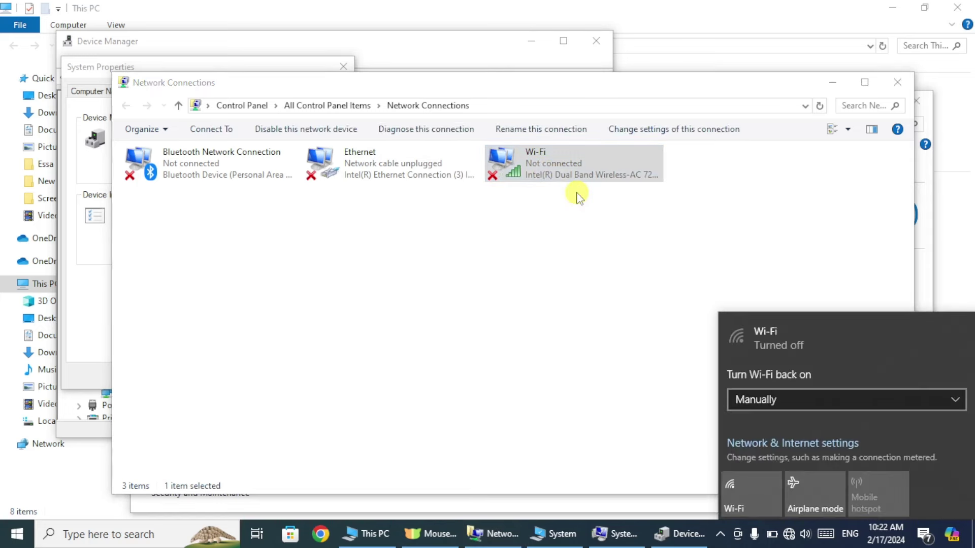
pyautogui.click(739, 495)
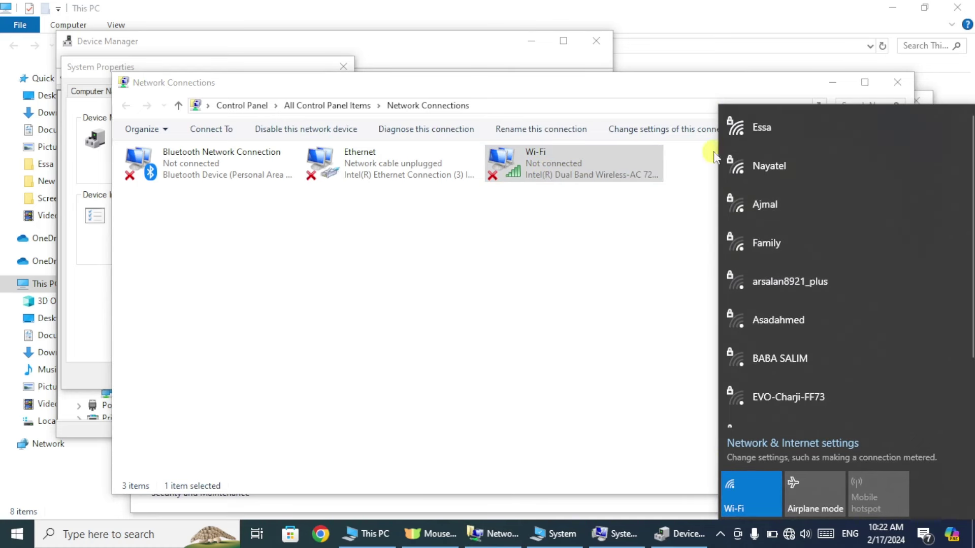
pyautogui.click(782, 167)
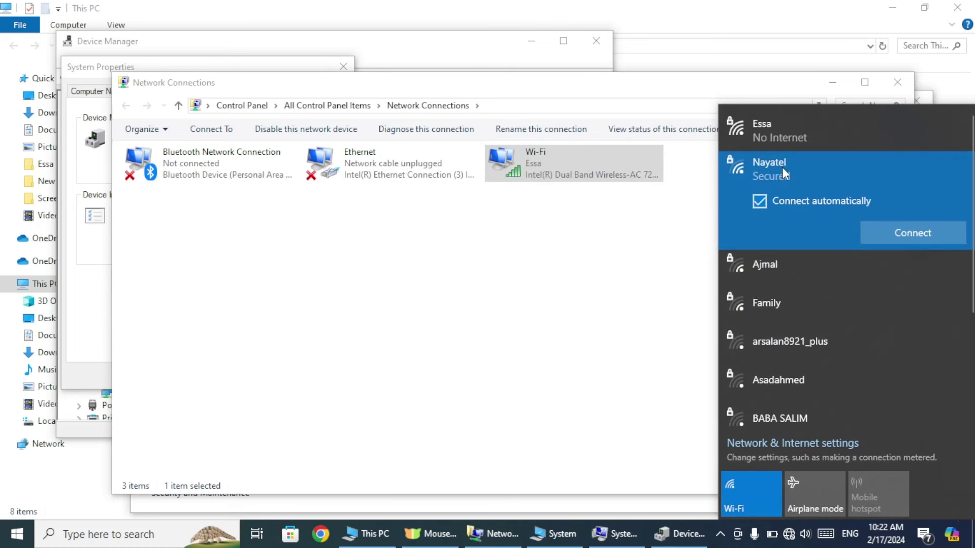
pyautogui.click(912, 230)
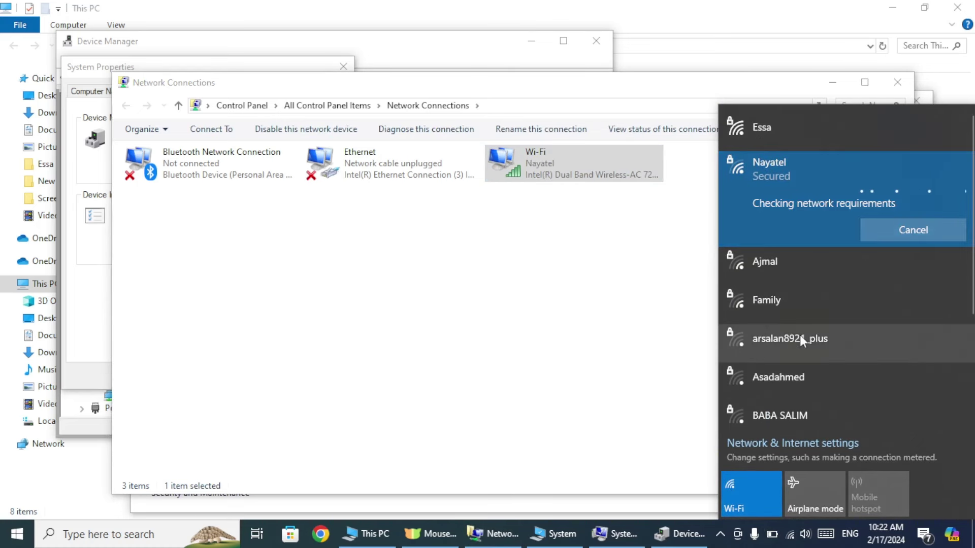